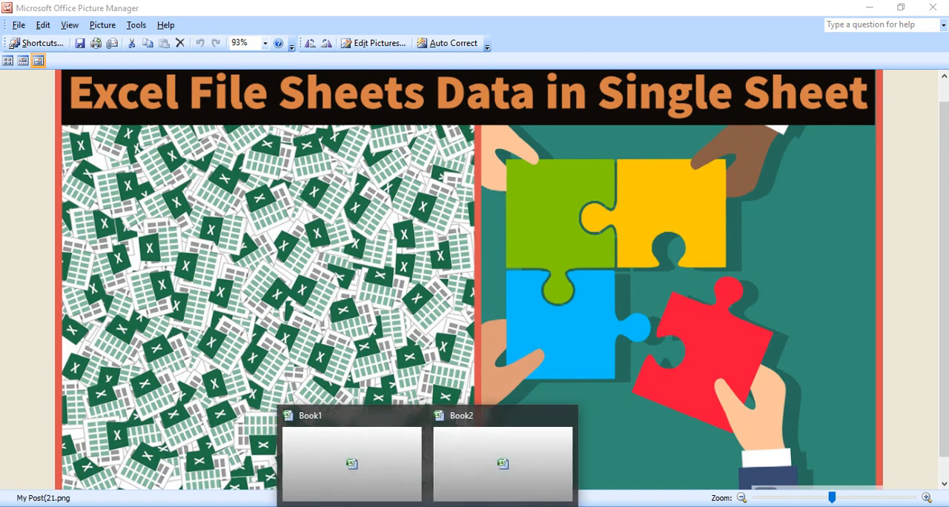
# Switch to the Book2 workbook in Excel and look through Sheet1, Sheet2 and Sheet3.
pyautogui.click(475, 482)
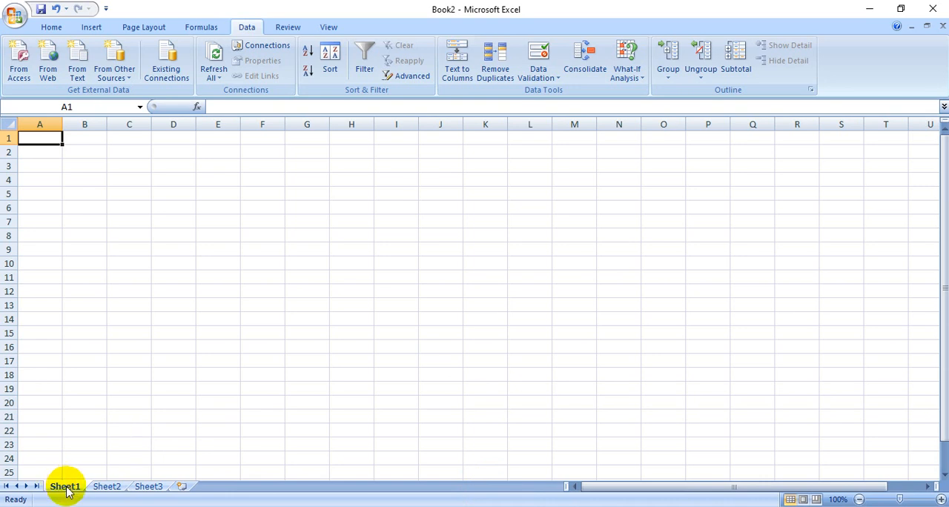
pyautogui.click(107, 486)
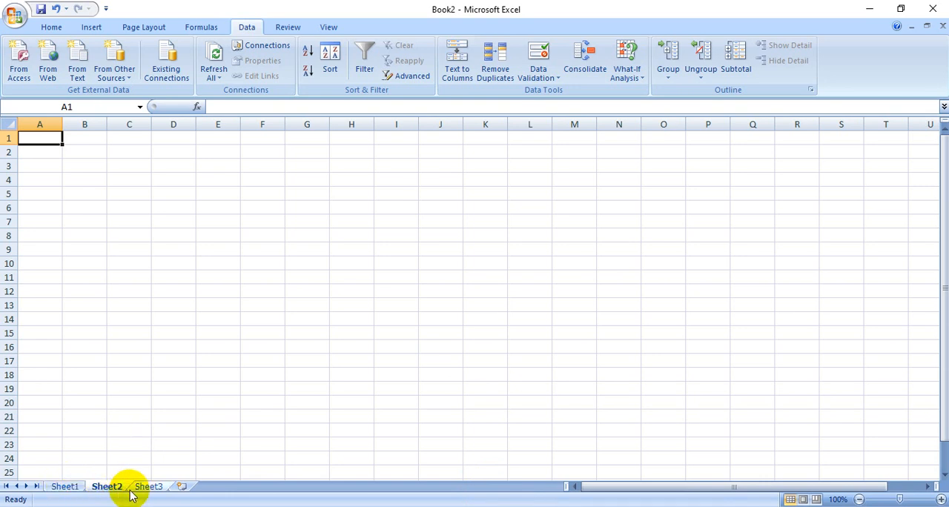
pyautogui.click(148, 486)
pyautogui.click(65, 486)
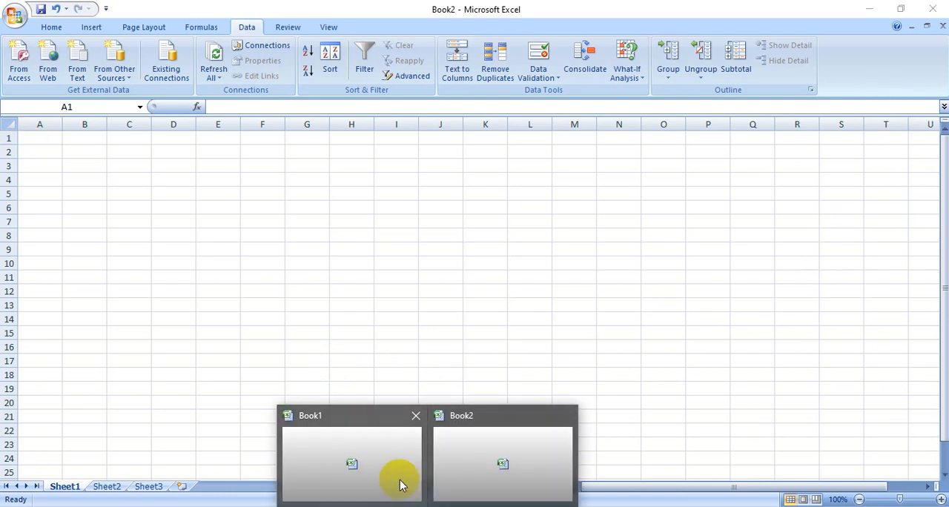
# Switch to the Book1 workbook and look through its Half Yearly, Yearly and Result sheets.
pyautogui.click(401, 474)
pyautogui.click(393, 413)
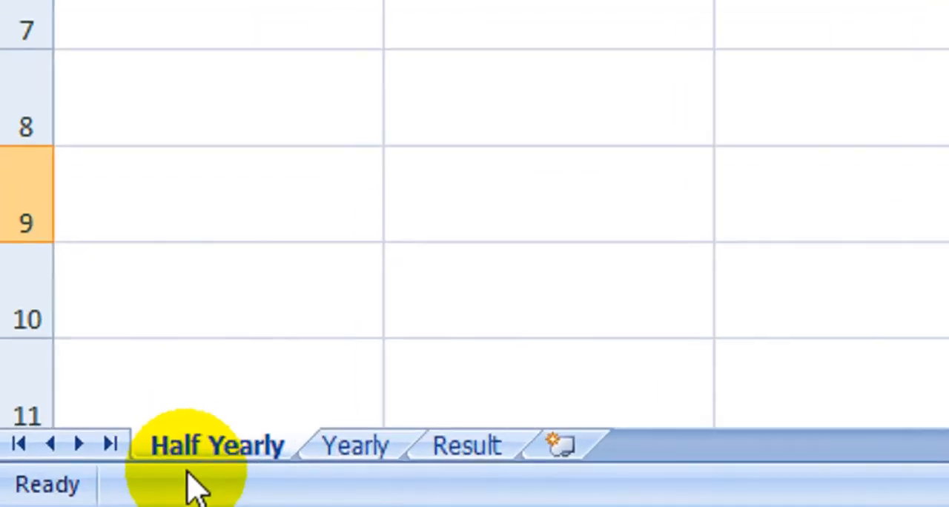
pyautogui.click(346, 460)
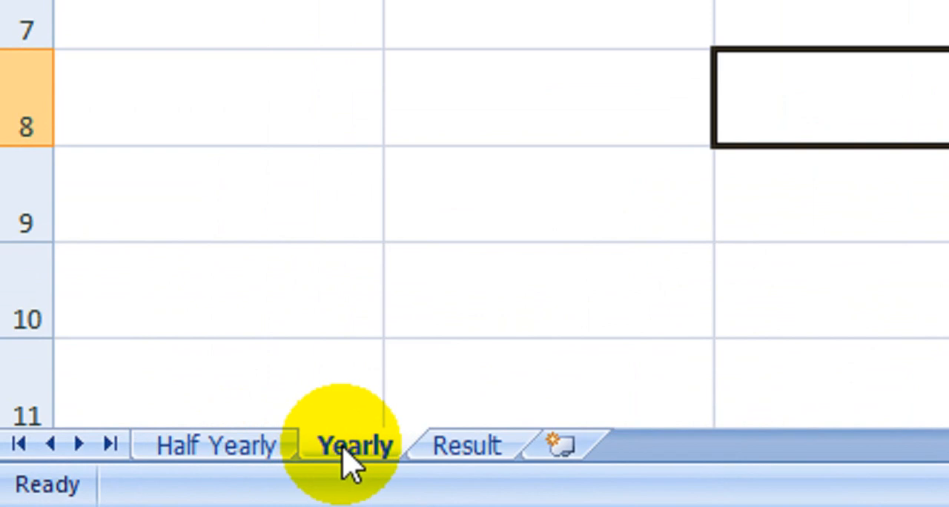
pyautogui.click(475, 450)
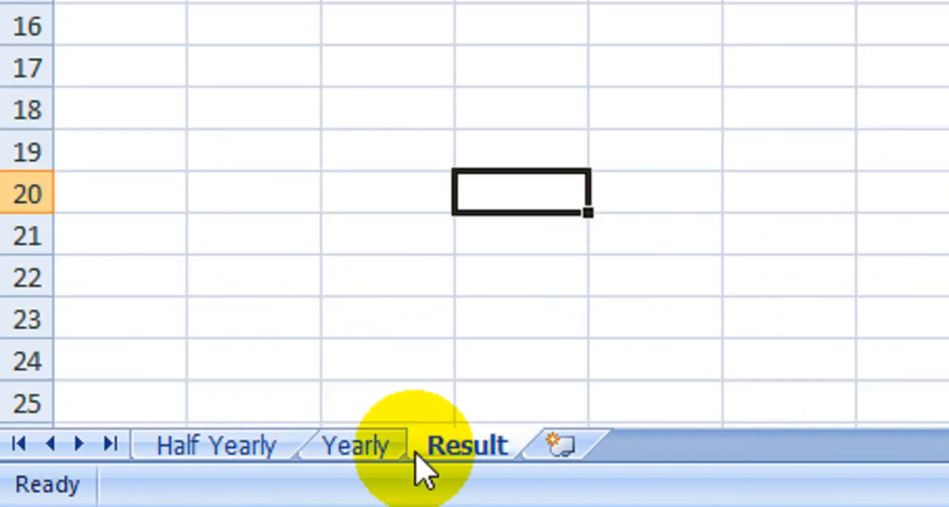
pyautogui.click(223, 451)
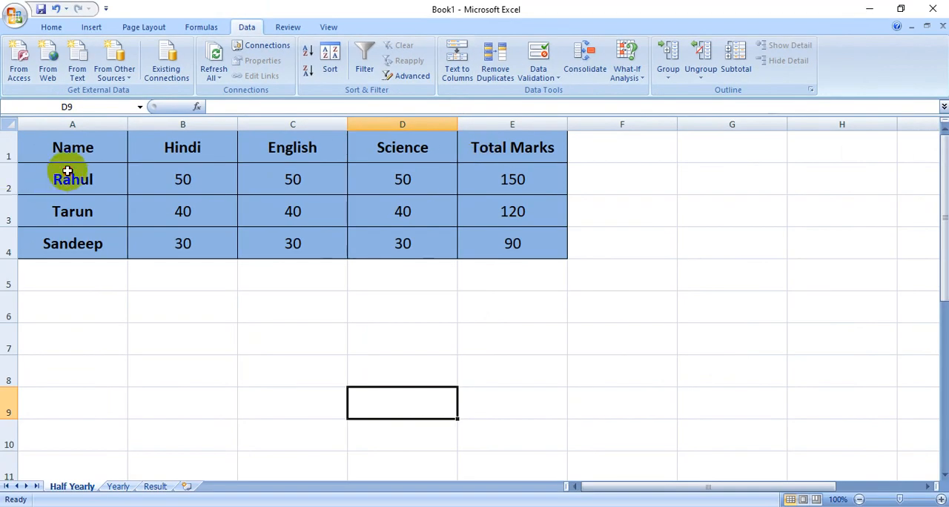
# Examine the student names, subject marks and total marks in the Half Yearly table.
pyautogui.moveTo(67, 171); pyautogui.dragTo(69, 244)
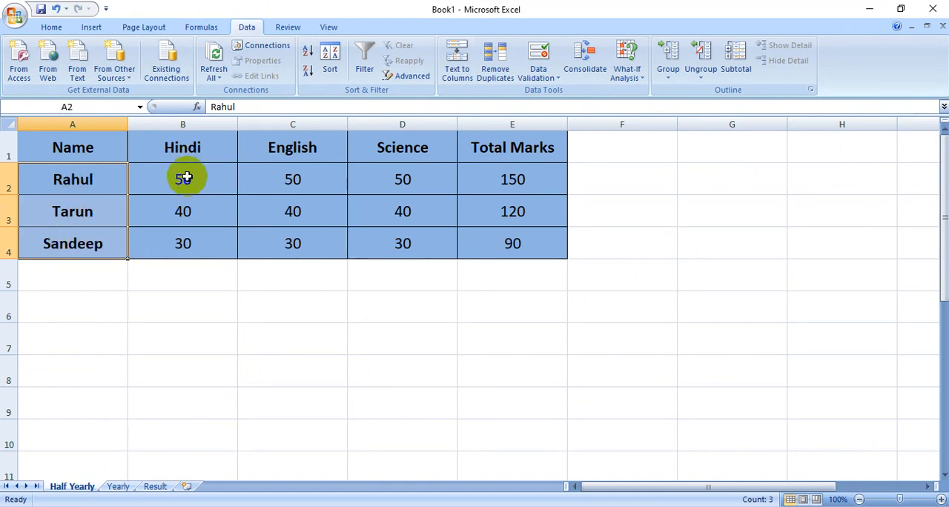
pyautogui.moveTo(186, 178); pyautogui.dragTo(417, 255)
pyautogui.click(426, 363)
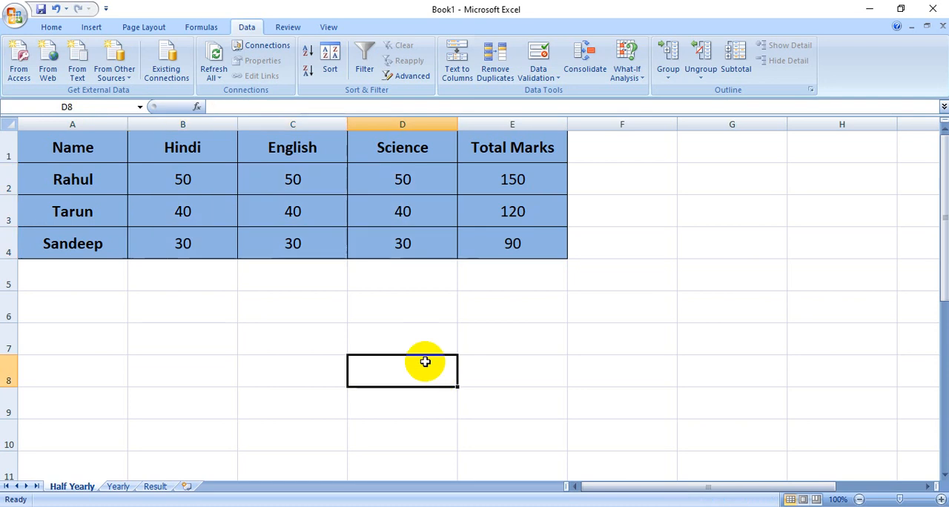
pyautogui.moveTo(484, 179); pyautogui.dragTo(509, 247)
pyautogui.click(500, 307)
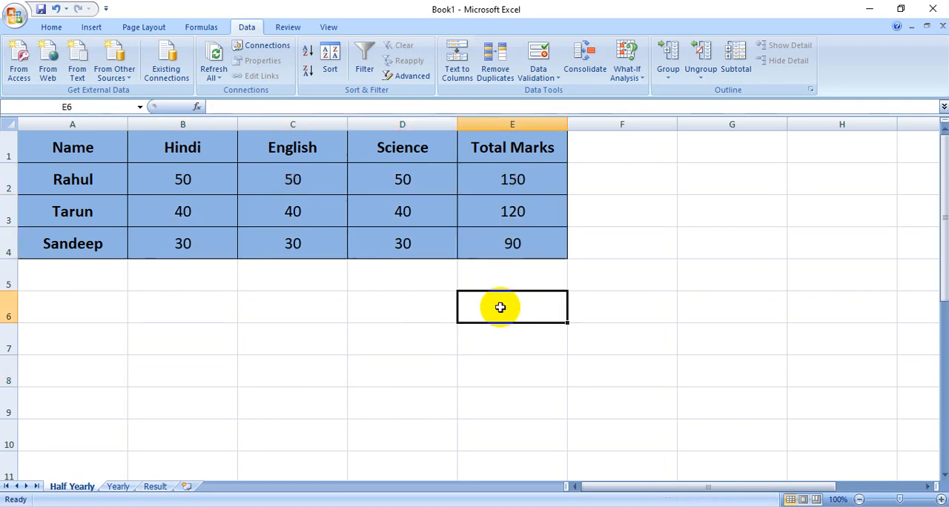
# Examine the names, column headings and marks of the table on the Yearly sheet.
pyautogui.click(126, 487)
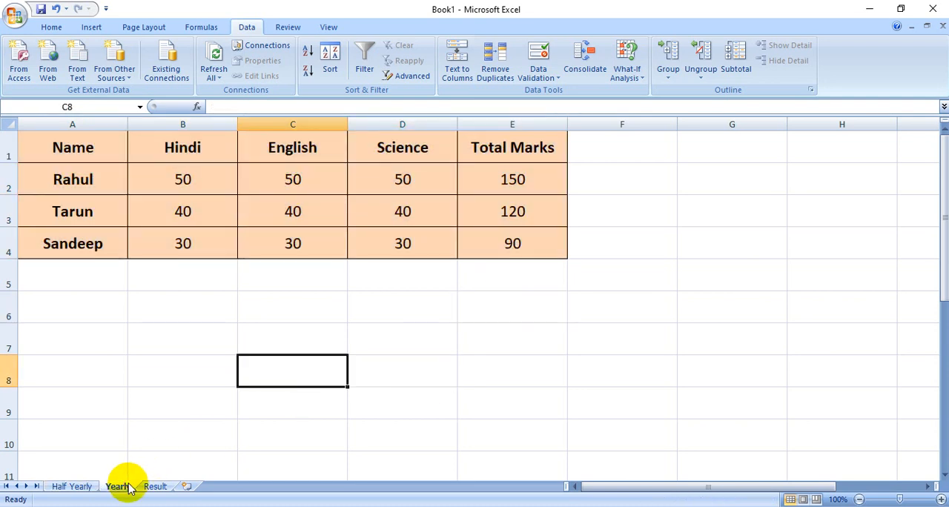
pyautogui.click(138, 392)
pyautogui.moveTo(74, 141); pyautogui.dragTo(116, 237)
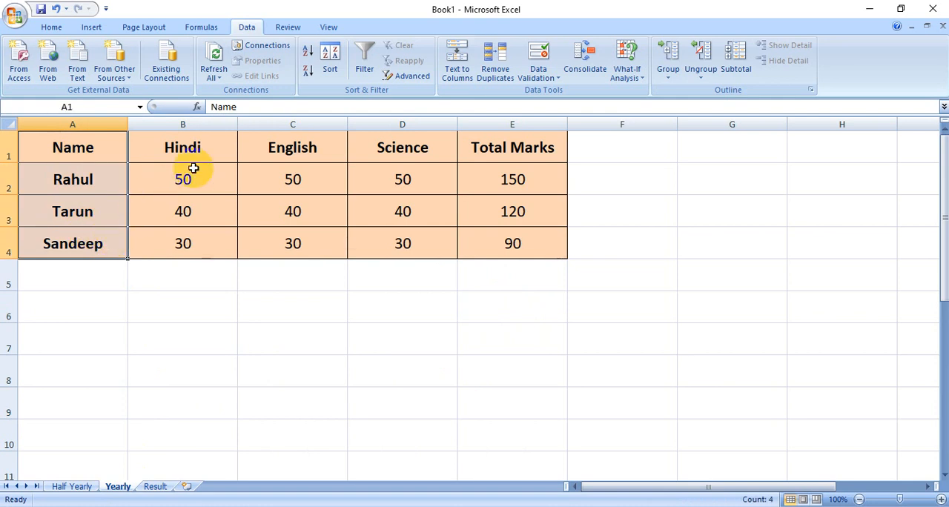
pyautogui.moveTo(189, 149); pyautogui.dragTo(538, 153)
pyautogui.click(537, 209)
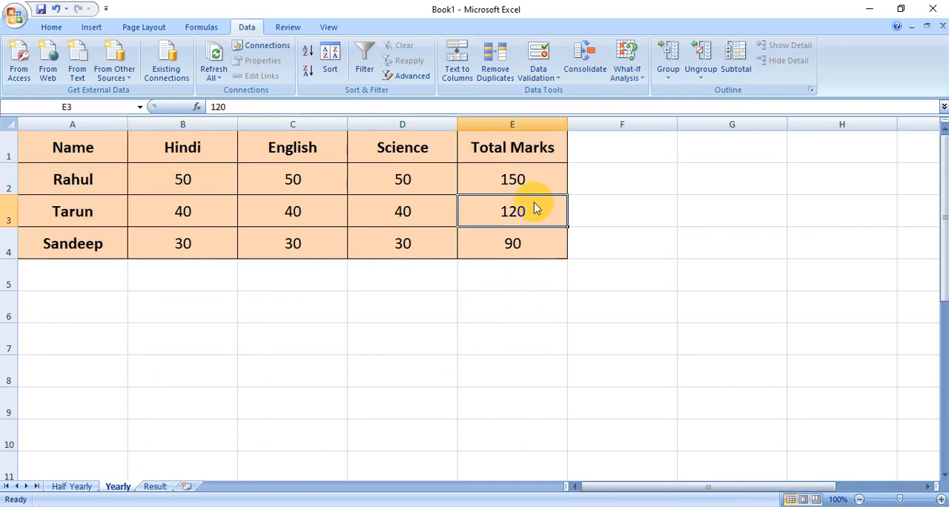
pyautogui.click(252, 299)
pyautogui.moveTo(104, 152); pyautogui.dragTo(530, 297)
pyautogui.click(599, 342)
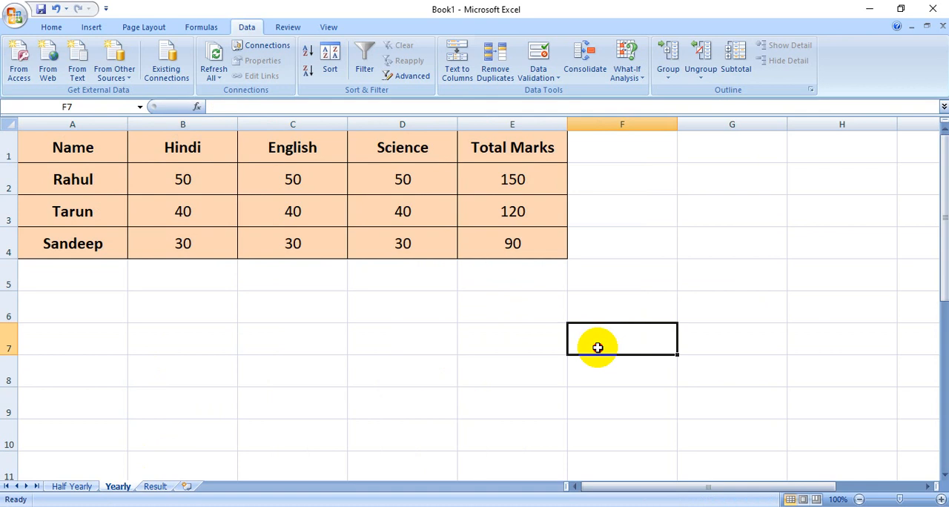
# Compare the Half Yearly and Yearly sheets and inspect the Result sheet intended for the combined data.
pyautogui.click(76, 488)
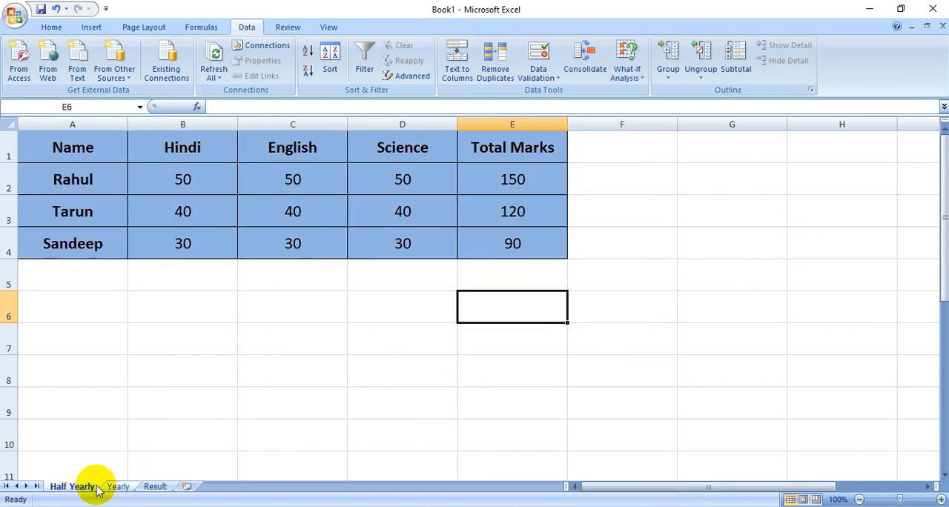
pyautogui.click(117, 487)
pyautogui.click(77, 487)
pyautogui.click(117, 487)
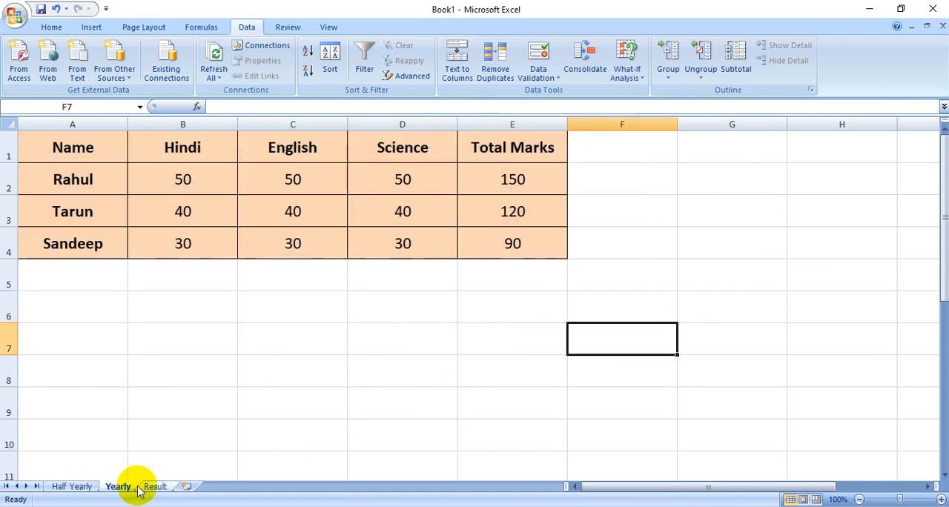
pyautogui.click(152, 486)
pyautogui.click(218, 251)
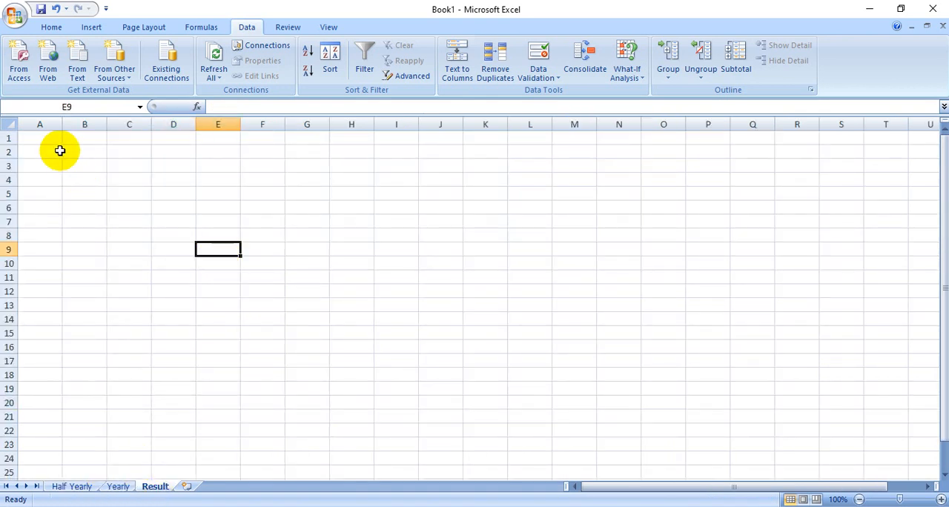
pyautogui.moveTo(40, 141); pyautogui.dragTo(688, 384)
pyautogui.click(689, 385)
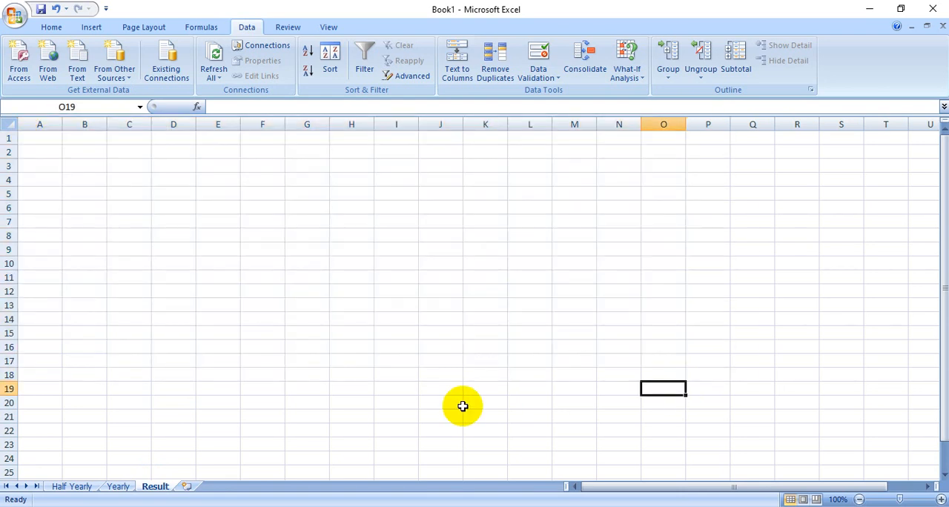
pyautogui.click(80, 489)
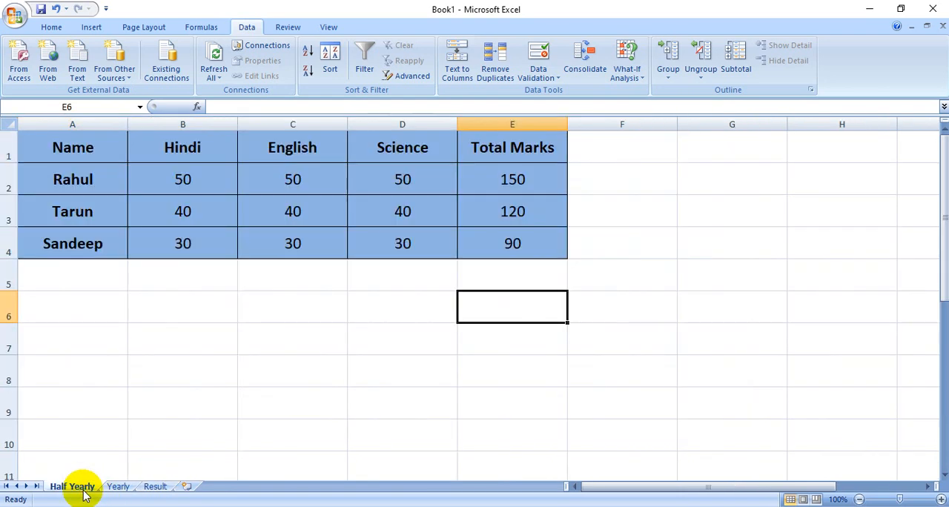
pyautogui.click(118, 489)
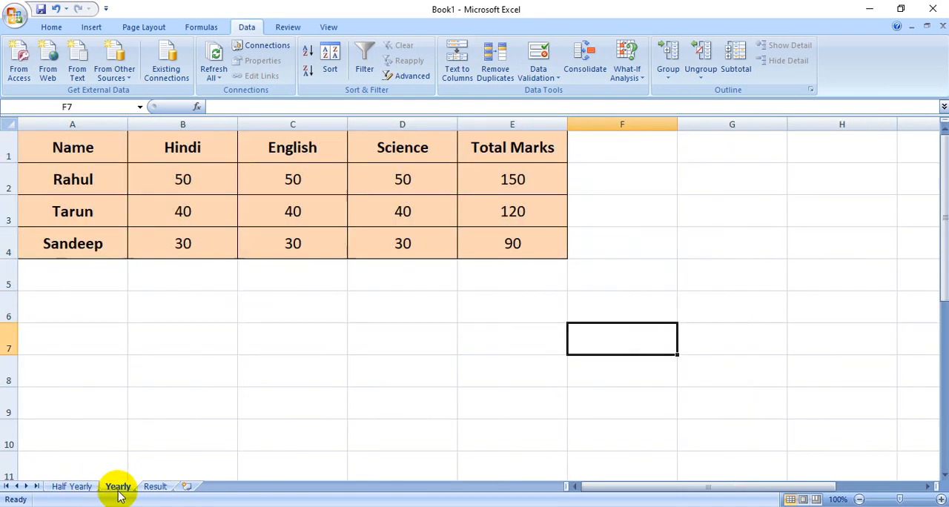
# Start a Consolidate operation at cell A1 of the Result sheet, review the available functions and choose Sum.
pyautogui.click(158, 489)
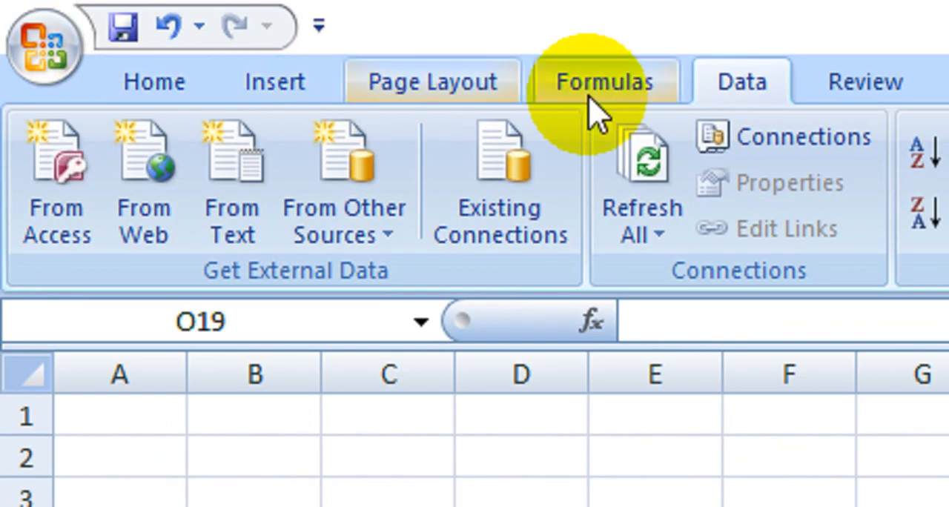
pyautogui.click(751, 80)
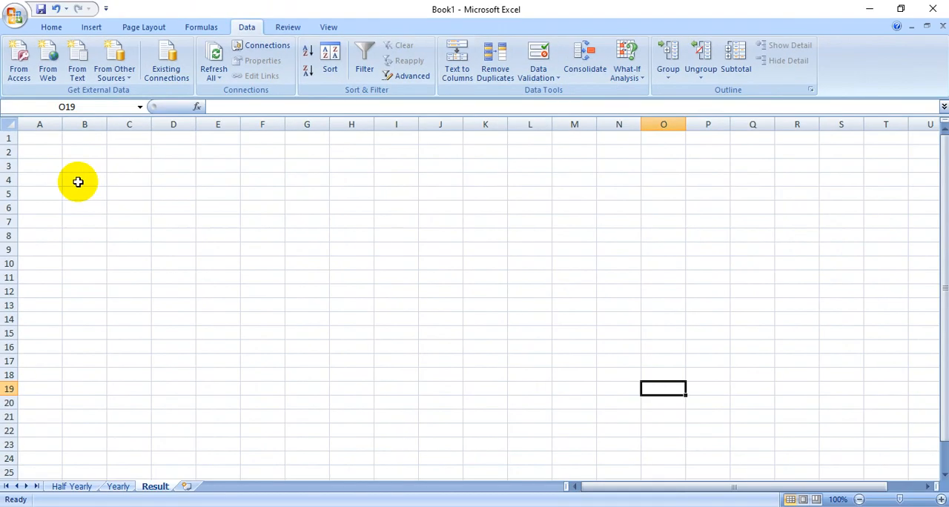
pyautogui.click(40, 140)
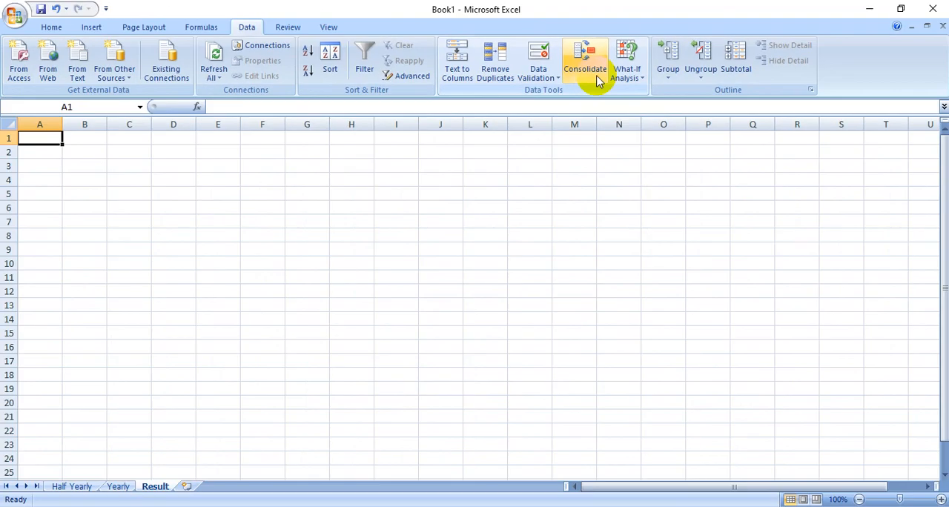
pyautogui.click(593, 71)
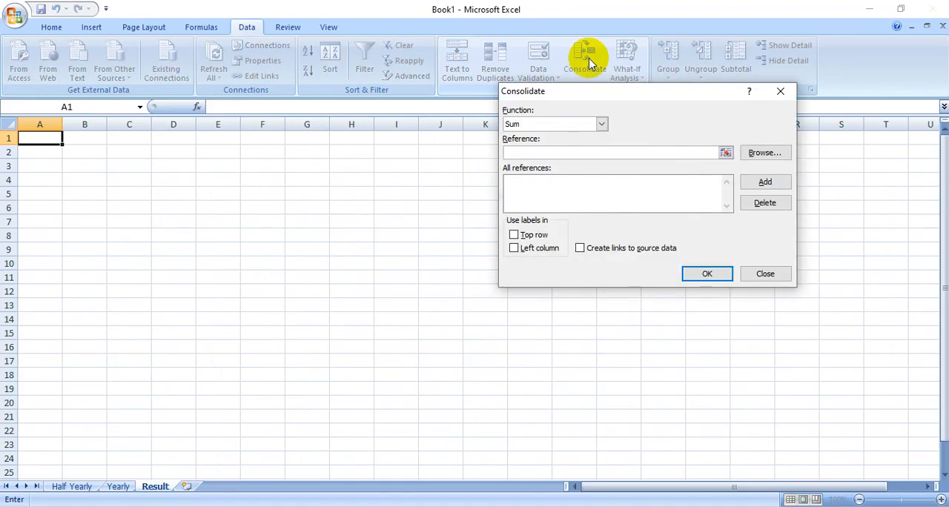
pyautogui.moveTo(599, 93); pyautogui.dragTo(436, 87)
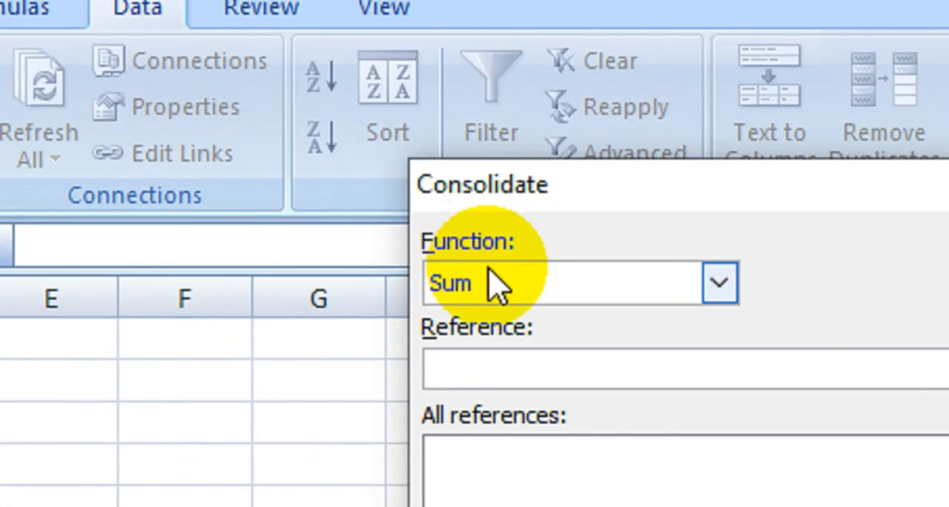
pyautogui.click(493, 289)
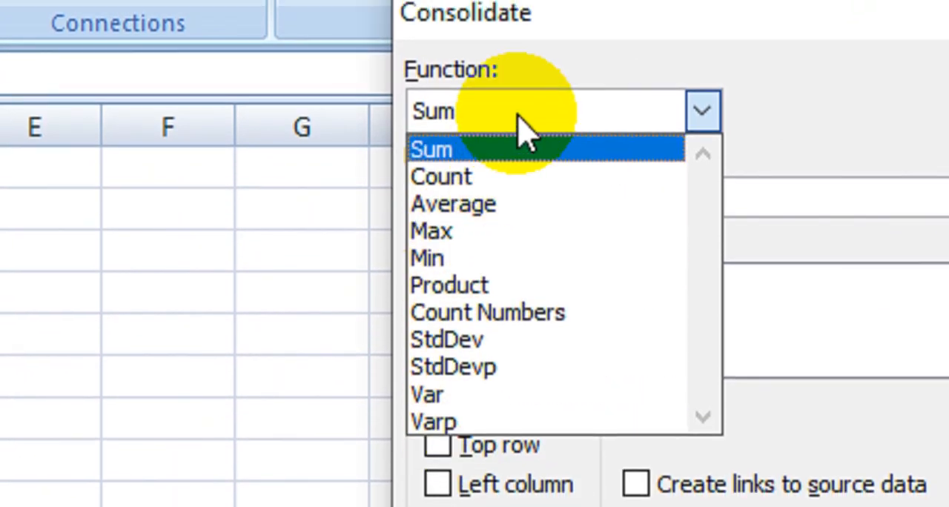
pyautogui.click(545, 57)
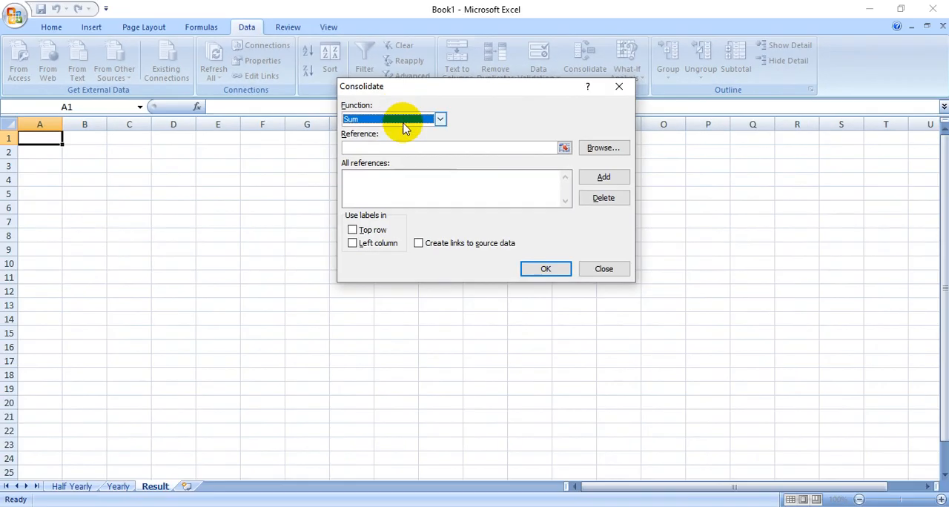
pyautogui.click(590, 172)
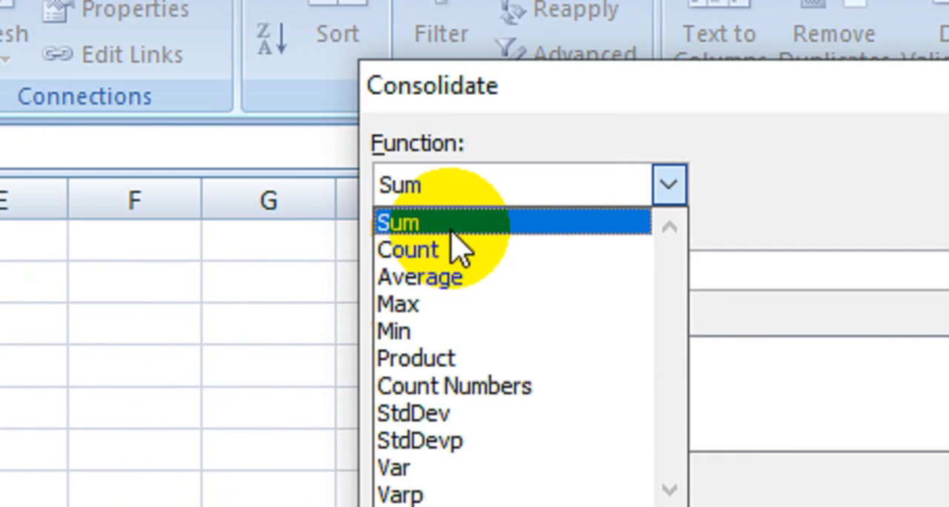
pyautogui.click(369, 132)
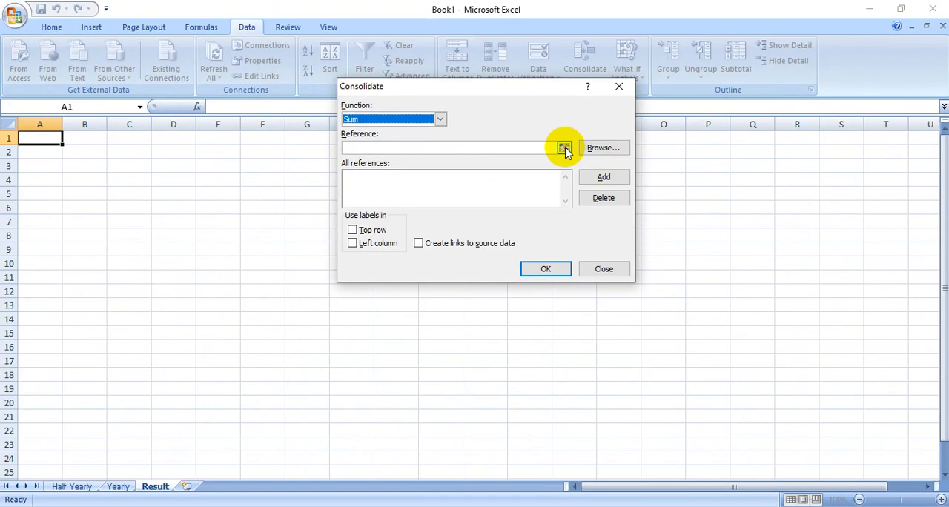
# Add the Half Yearly range $A$1:$E$4 to the consolidation references and return to the Result sheet.
pyautogui.click(683, 288)
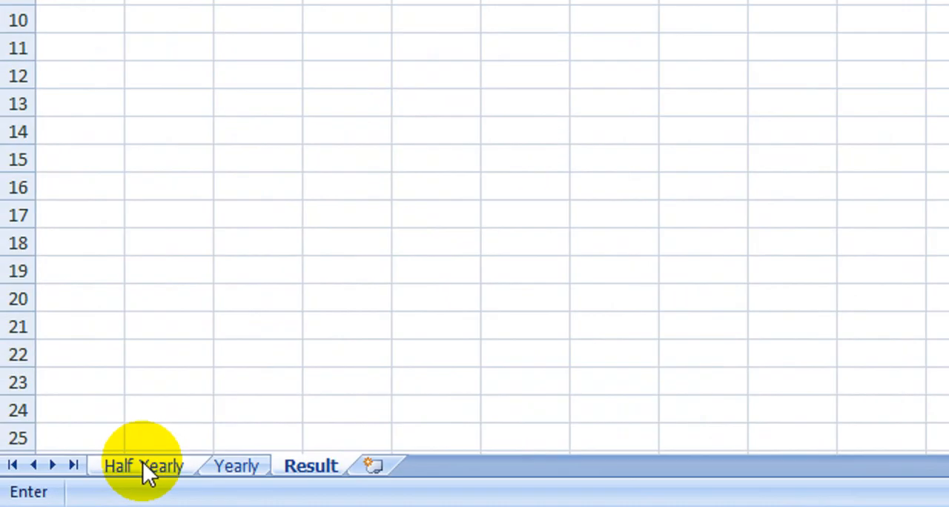
pyautogui.click(239, 449)
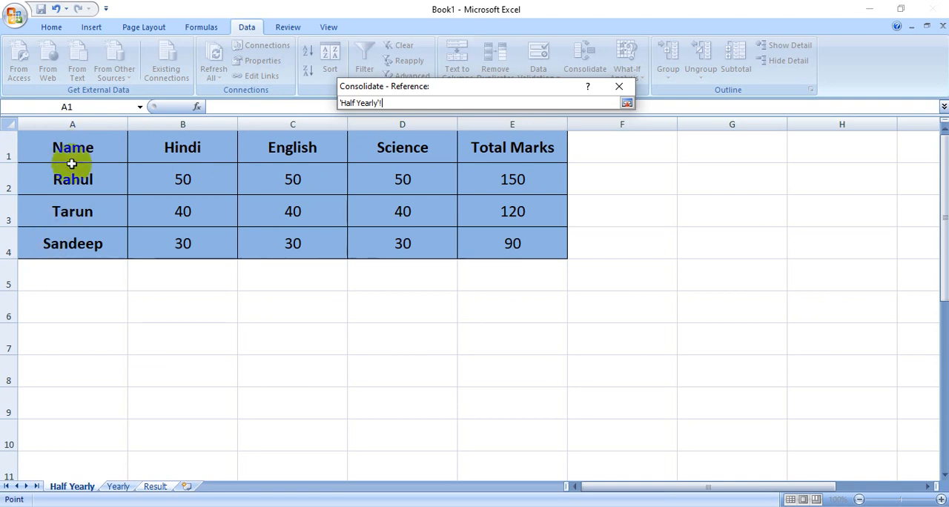
pyautogui.moveTo(45, 142); pyautogui.dragTo(543, 250)
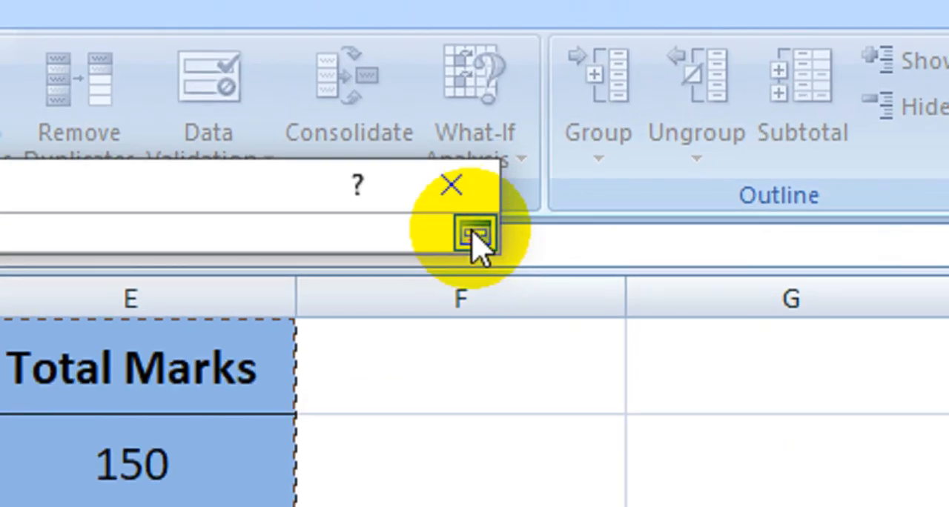
pyautogui.click(475, 236)
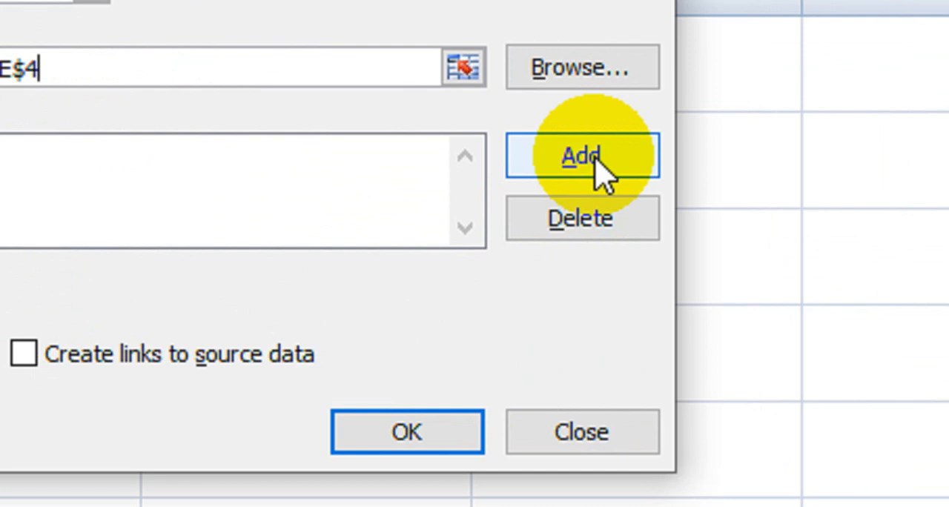
pyautogui.click(597, 158)
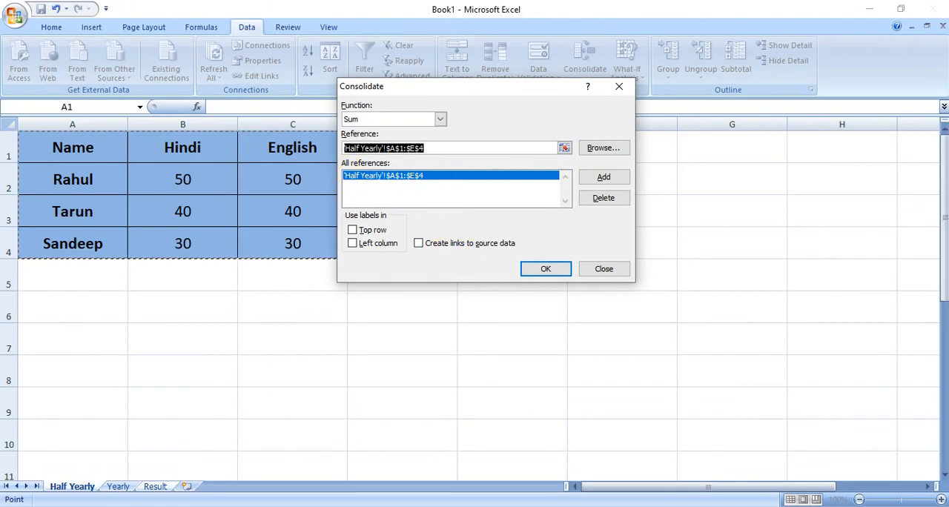
pyautogui.click(155, 486)
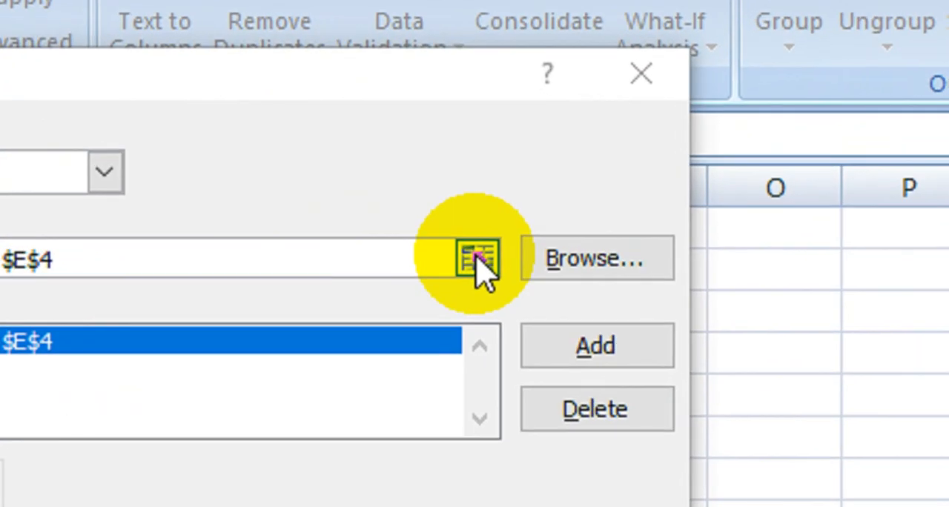
# Add the Yearly sheet's range $A$1:$E$4 to the consolidation references.
pyautogui.click(563, 149)
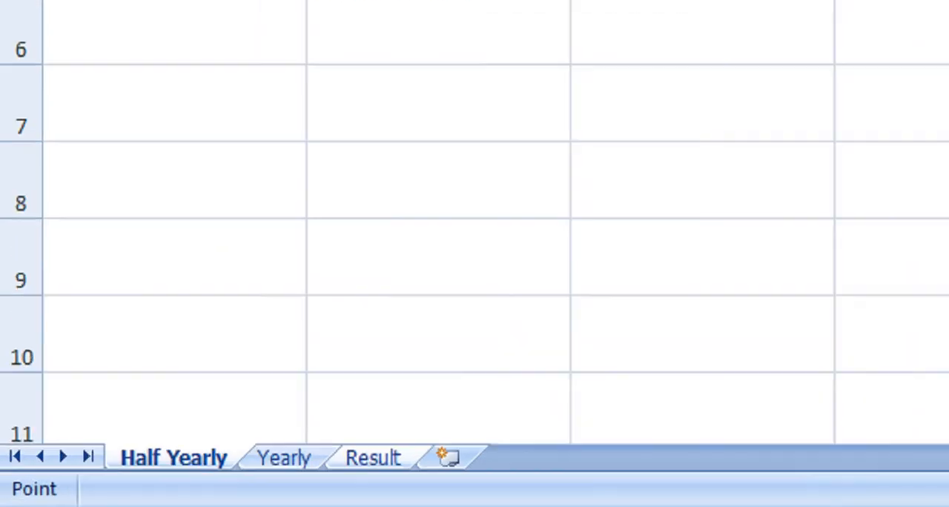
pyautogui.click(341, 450)
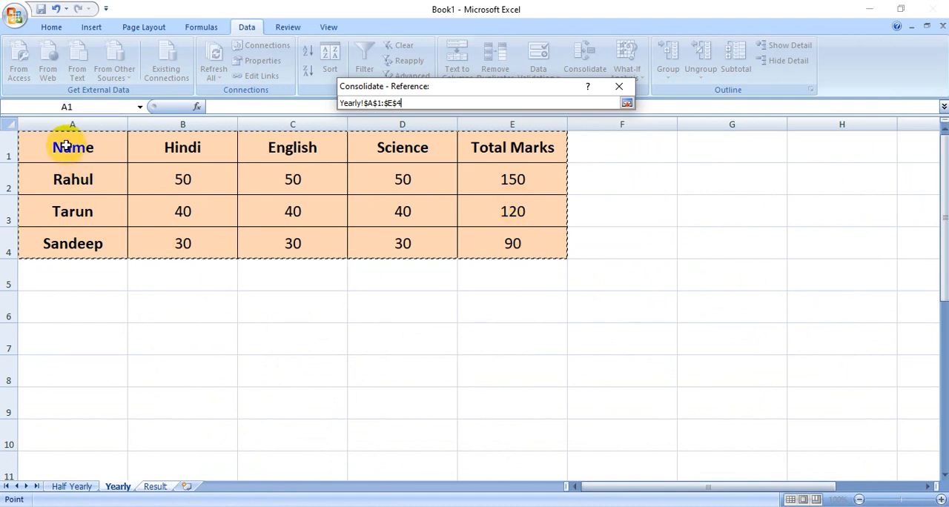
pyautogui.moveTo(66, 146); pyautogui.dragTo(529, 249)
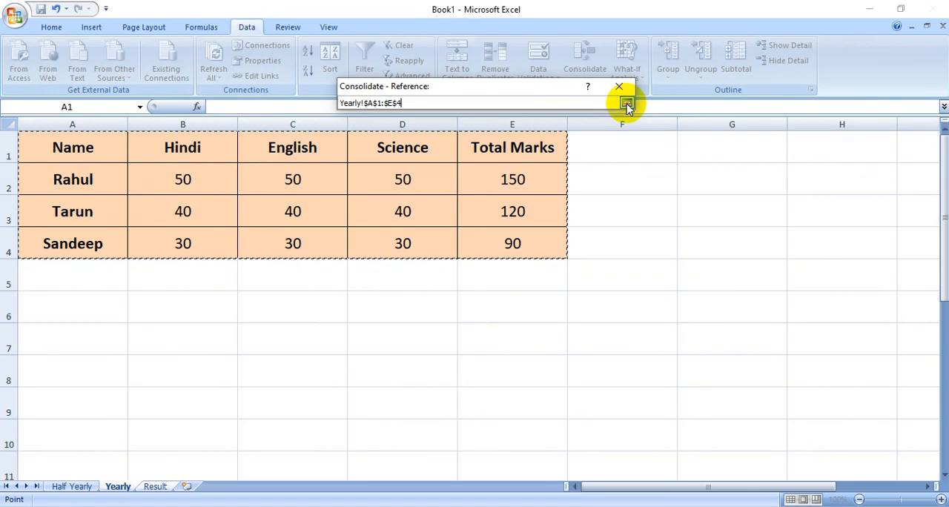
pyautogui.click(627, 104)
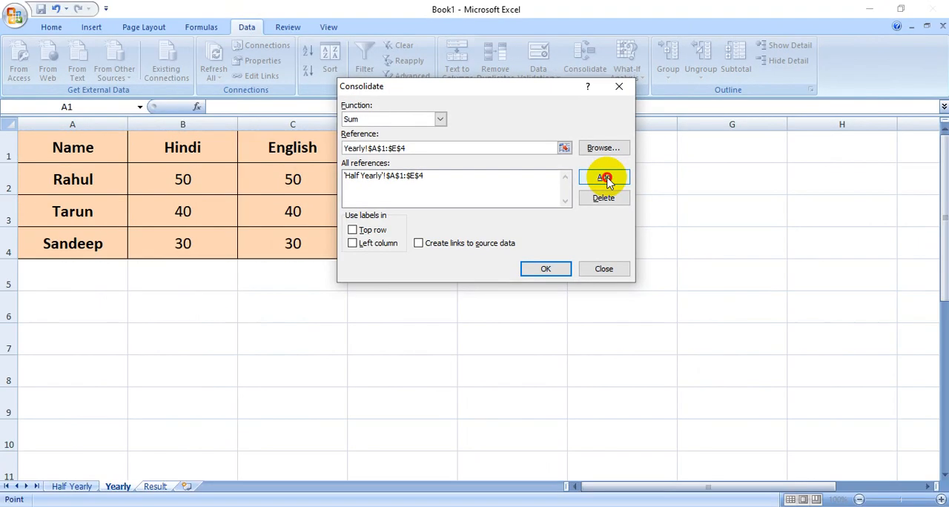
pyautogui.click(570, 197)
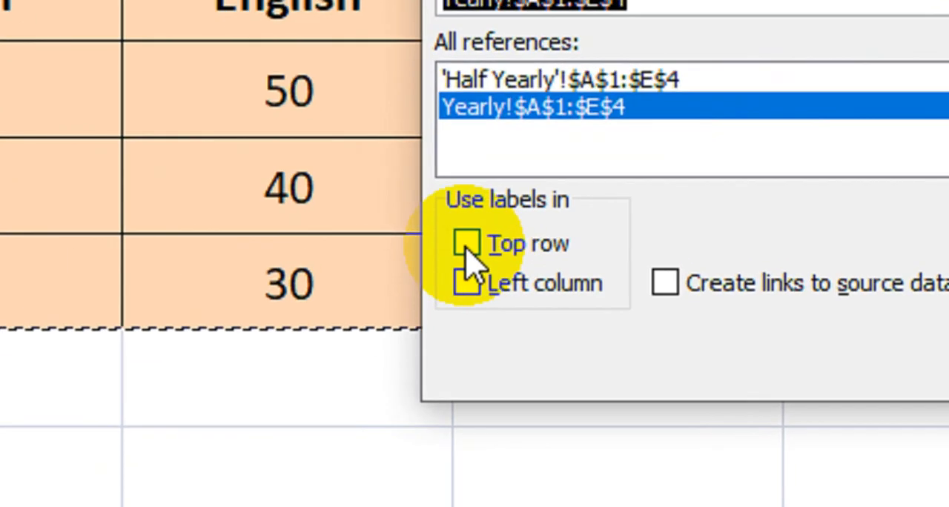
# Use labels from the top row and left column, create links to the source data, and run the consolidation.
pyautogui.click(467, 247)
pyautogui.click(468, 284)
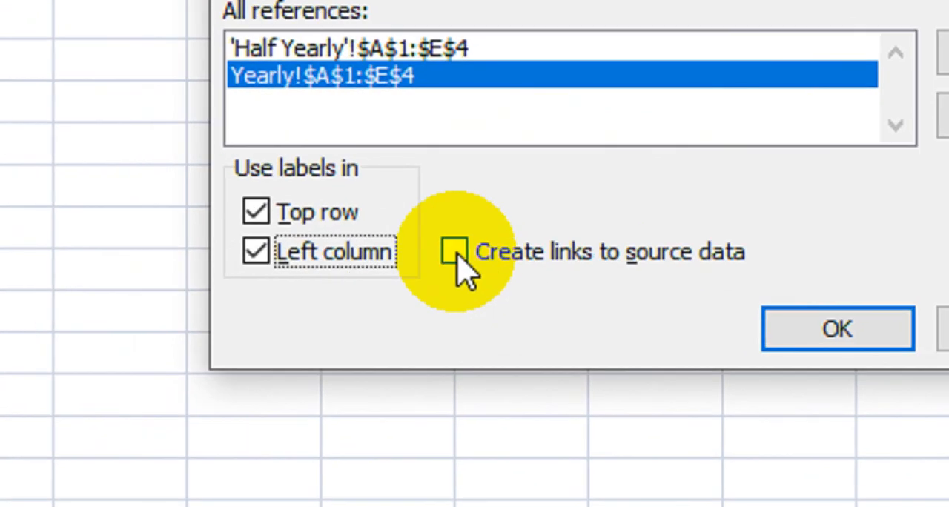
pyautogui.click(455, 252)
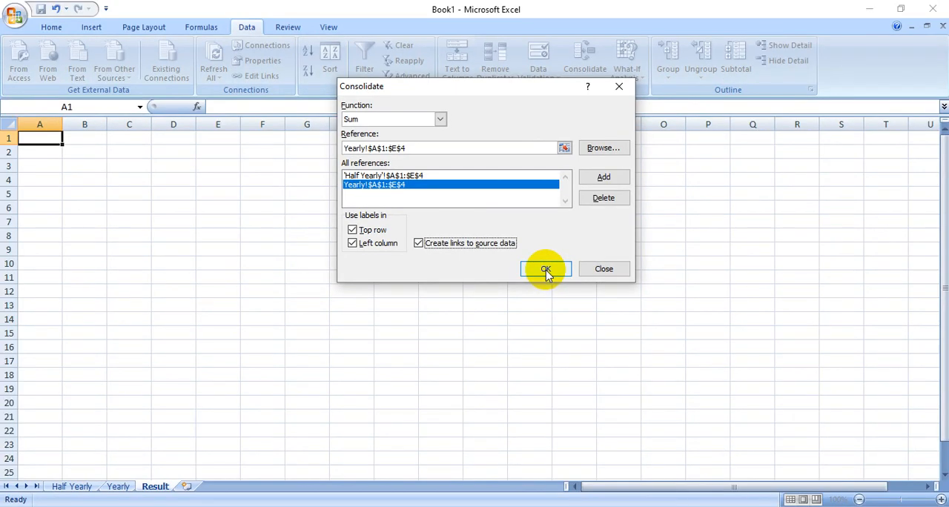
pyautogui.click(546, 269)
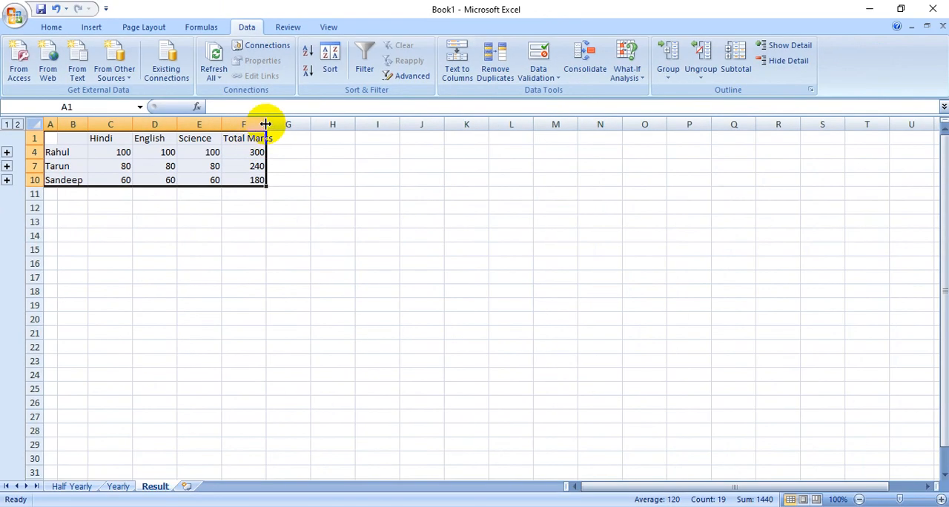
# Widen the Science and Total Marks columns and increase the height of all rows on the Result sheet.
pyautogui.doubleClick(265, 124)
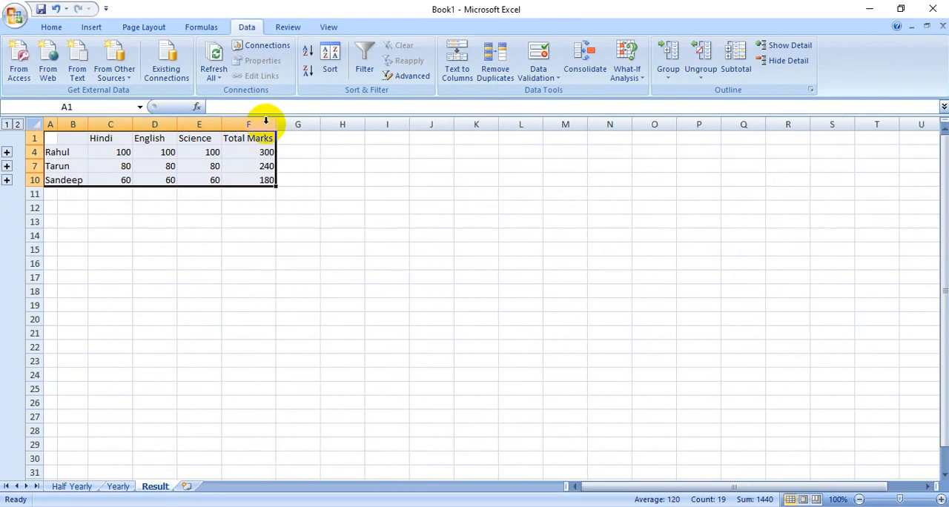
pyautogui.doubleClick(220, 124)
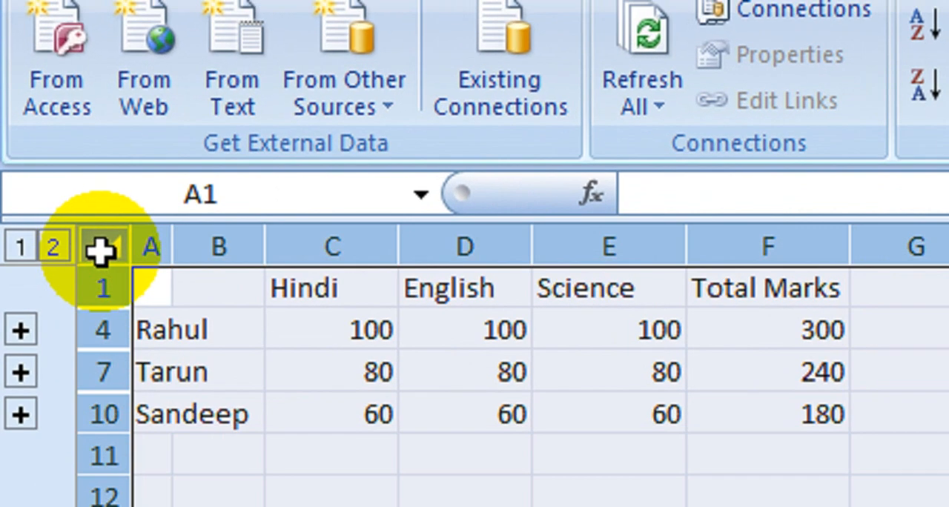
pyautogui.moveTo(36, 159); pyautogui.dragTo(37, 158)
pyautogui.moveTo(110, 347); pyautogui.dragTo(97, 407)
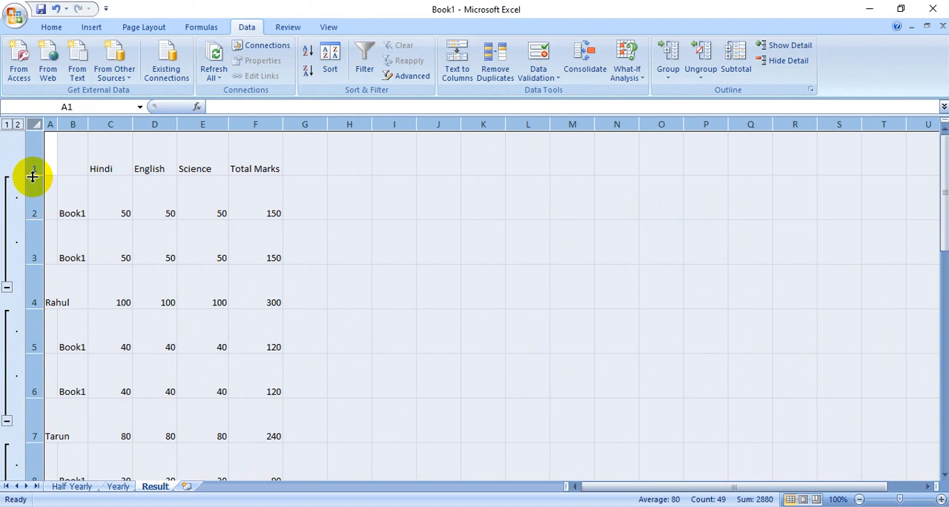
pyautogui.click(33, 176)
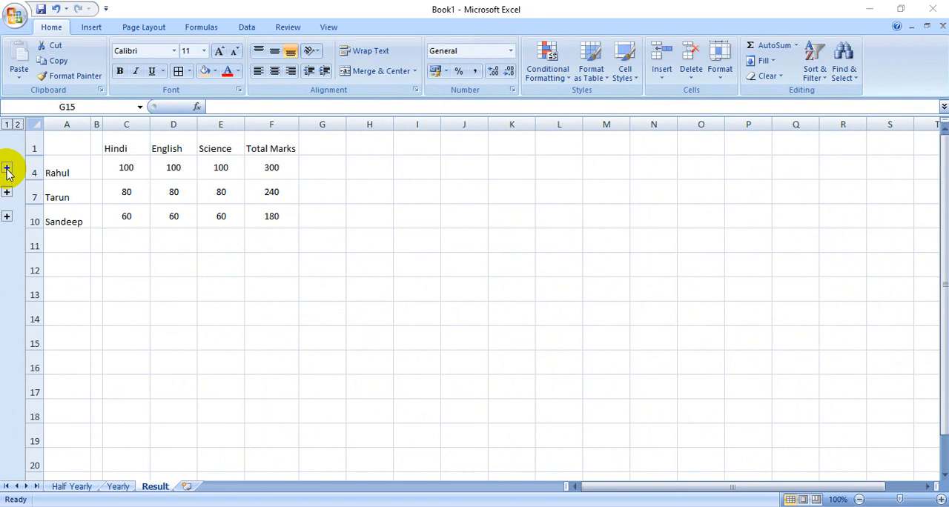
# Expand the first student's detail rows and widen column B to fit the Book1 labels.
pyautogui.click(7, 171)
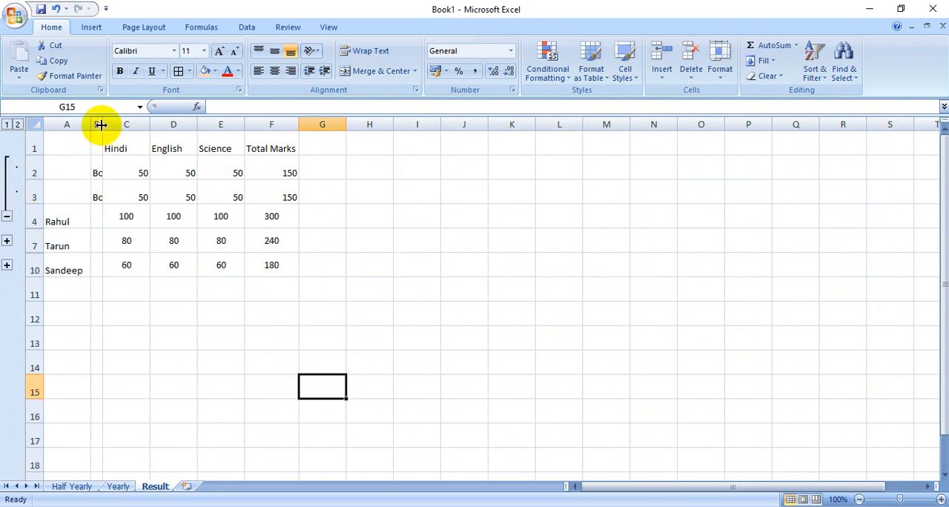
pyautogui.moveTo(102, 124); pyautogui.dragTo(121, 123)
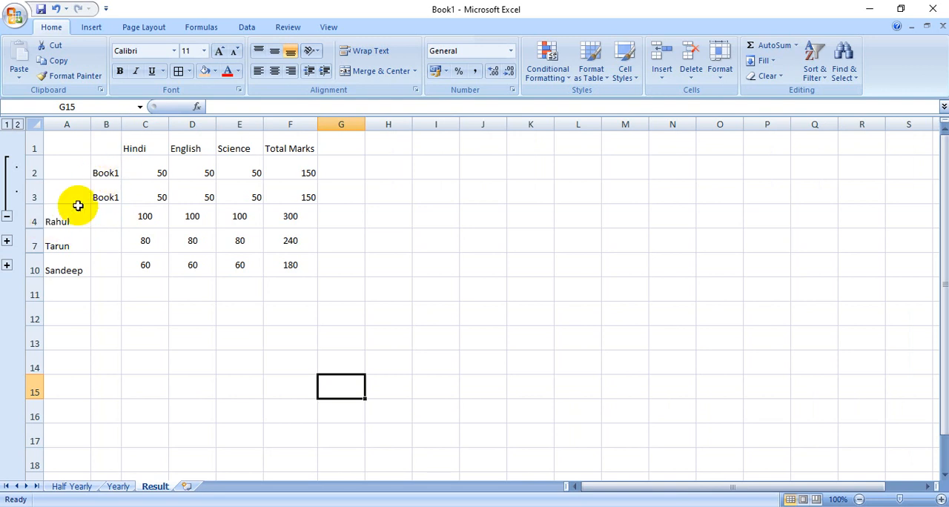
# Examine the first student's linked subject marks in rows 2 and 3 and their sums in row 4.
pyautogui.moveTo(106, 172); pyautogui.dragTo(250, 169)
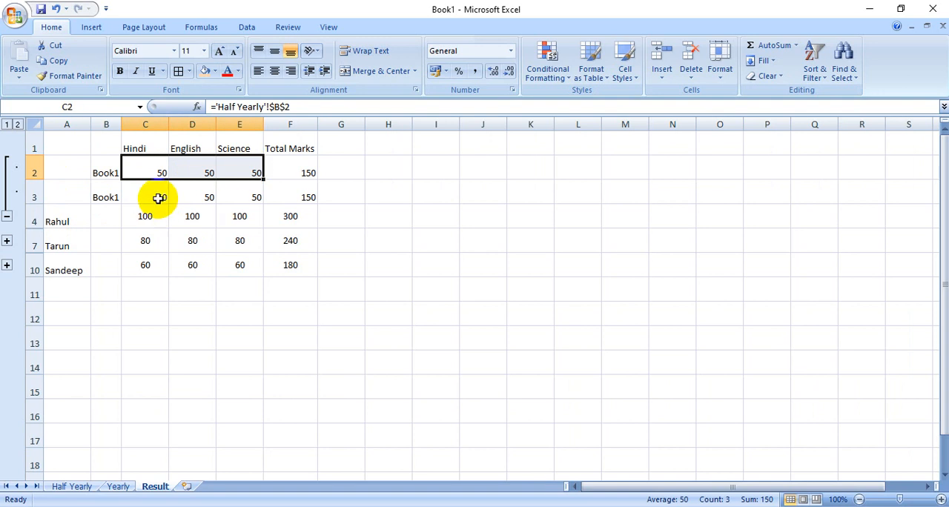
pyautogui.moveTo(163, 197); pyautogui.dragTo(225, 192)
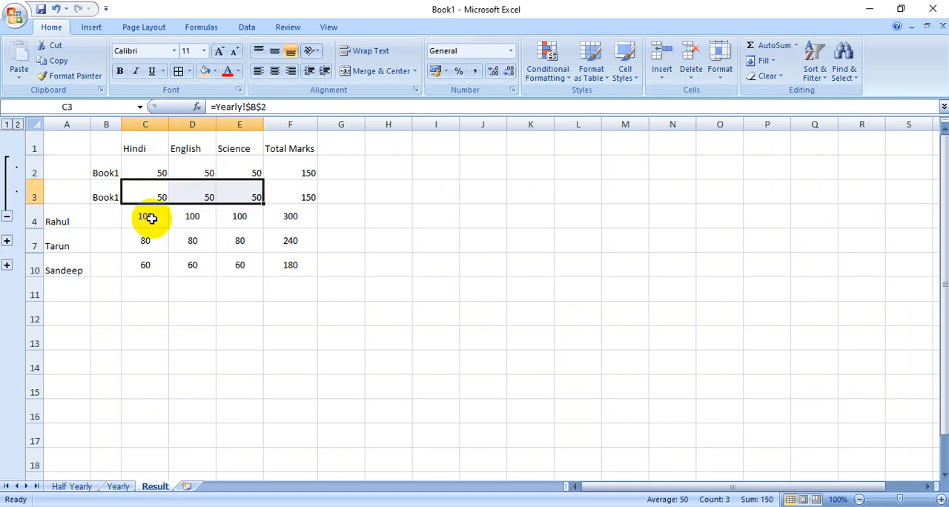
pyautogui.moveTo(148, 216); pyautogui.dragTo(222, 216)
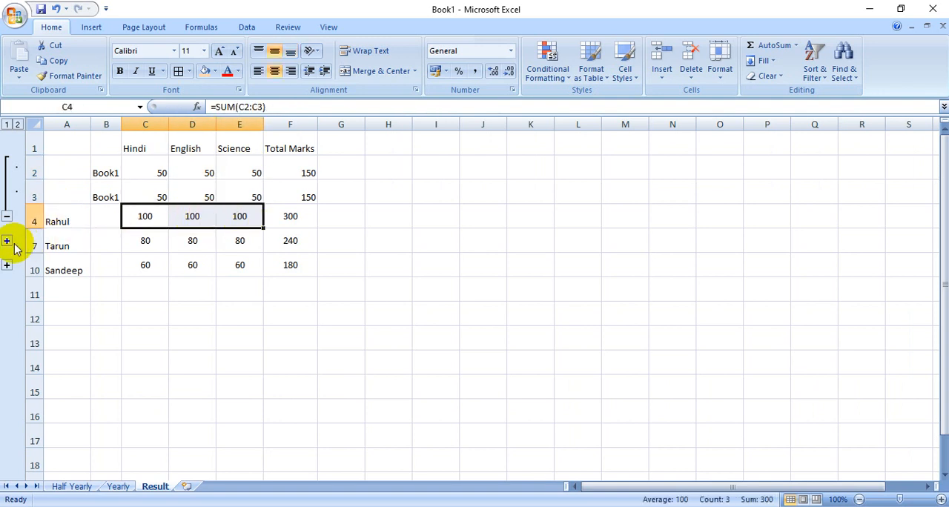
# Expand the second and third students' detail rows and examine their subject marks and sums.
pyautogui.click(7, 241)
pyautogui.moveTo(144, 244); pyautogui.dragTo(240, 254)
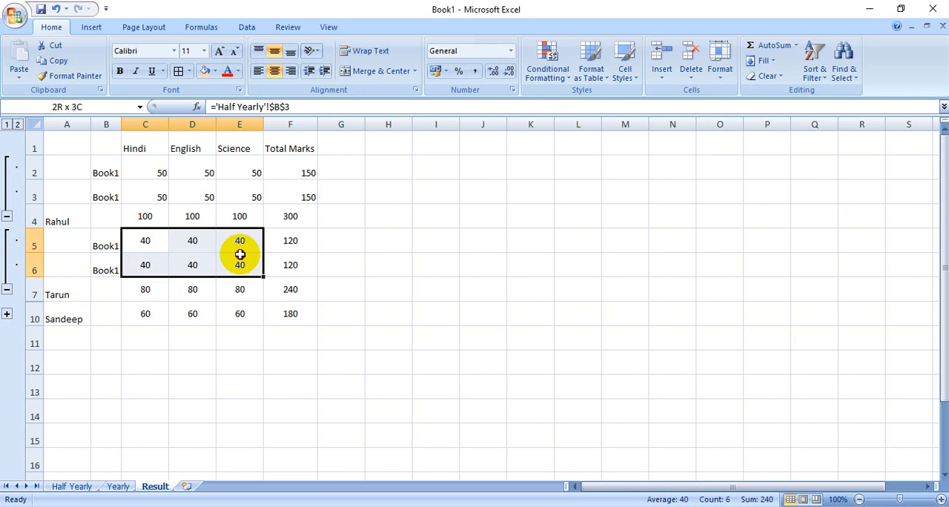
pyautogui.click(7, 313)
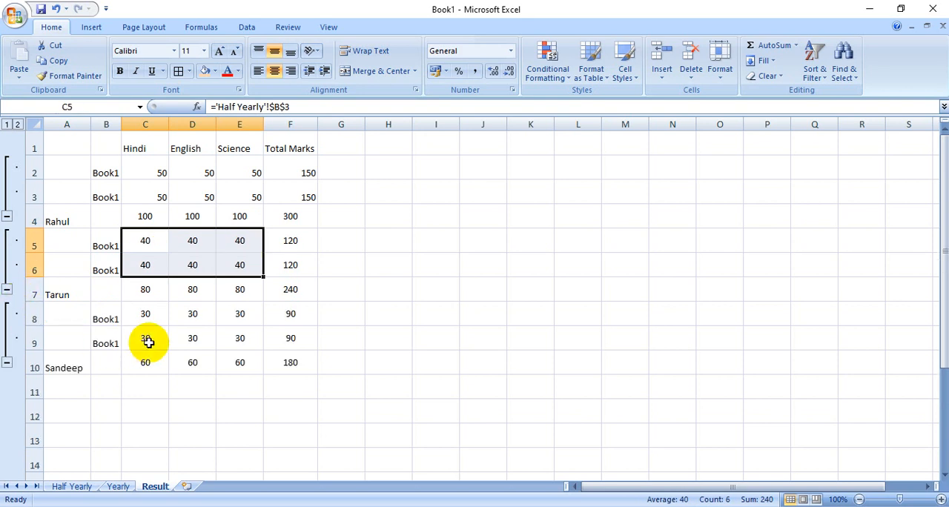
pyautogui.moveTo(145, 315); pyautogui.dragTo(240, 352)
pyautogui.click(230, 387)
pyautogui.moveTo(136, 367); pyautogui.dragTo(285, 367)
pyautogui.click(300, 415)
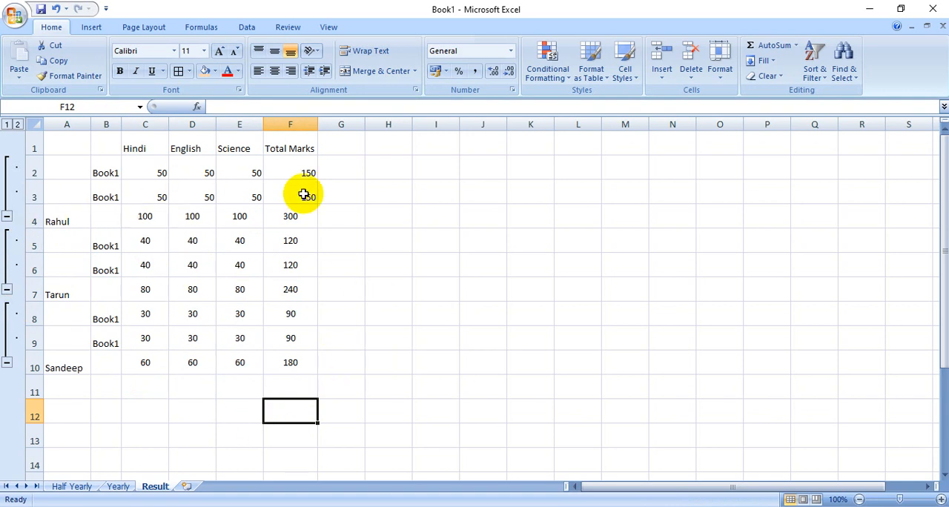
# Collapse the detail rows of all three students so only the summed rows are displayed.
pyautogui.click(6, 216)
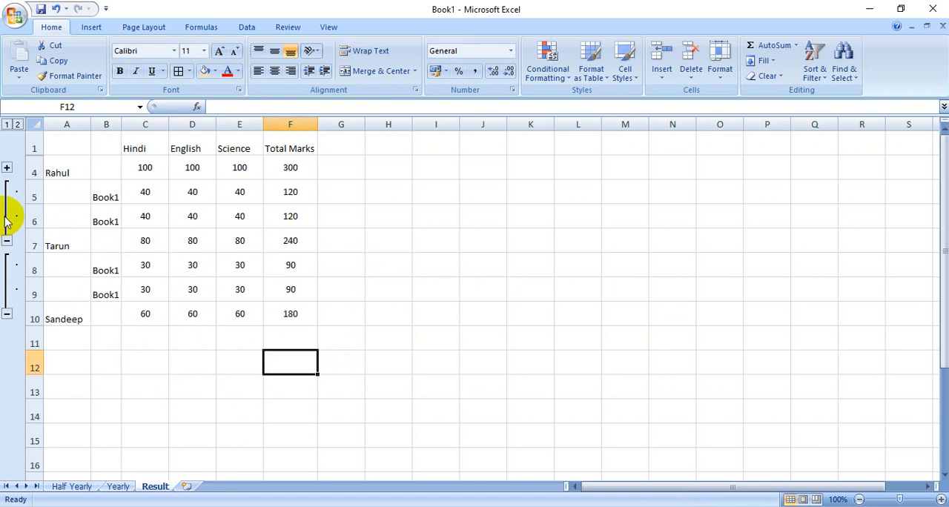
pyautogui.click(7, 242)
pyautogui.click(9, 267)
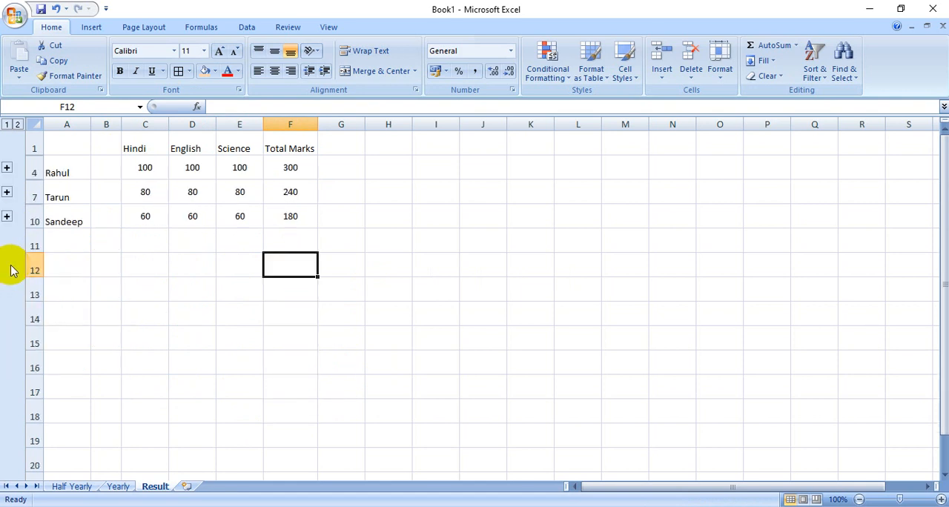
pyautogui.click(153, 274)
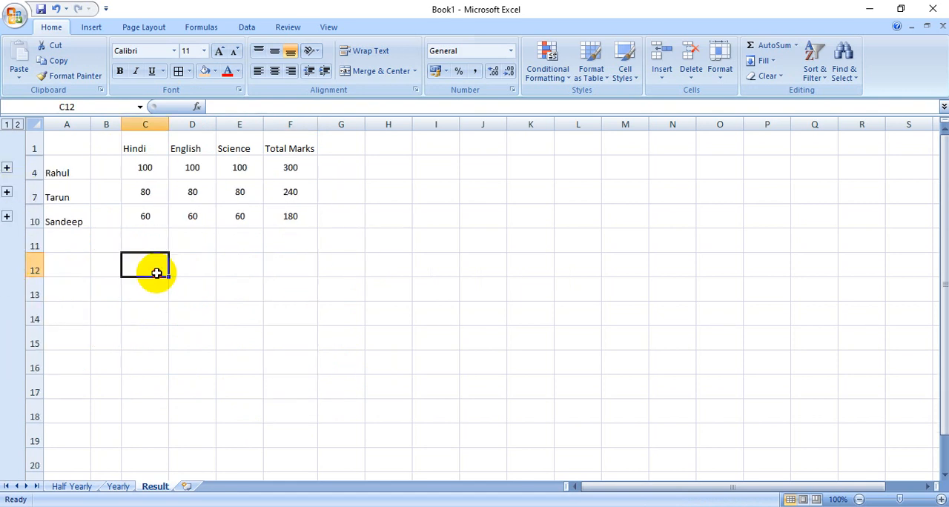
# Apply all borders to the consolidated table A1:F10 and compare it with the Yearly sheet.
pyautogui.moveTo(66, 144); pyautogui.dragTo(289, 224)
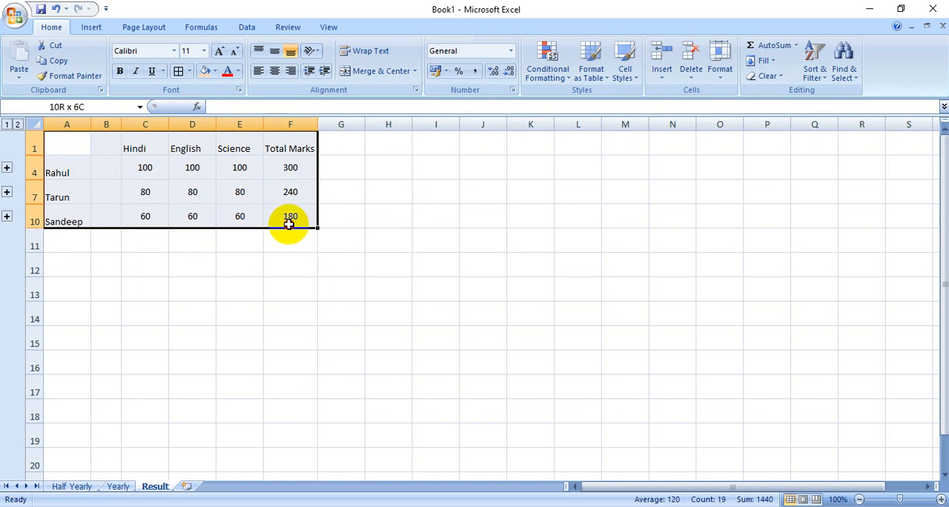
pyautogui.click(179, 70)
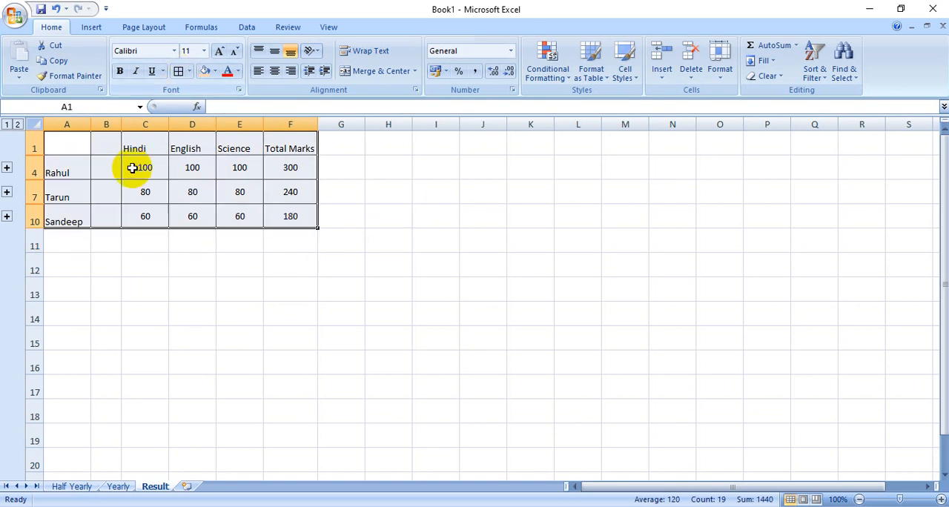
pyautogui.click(121, 486)
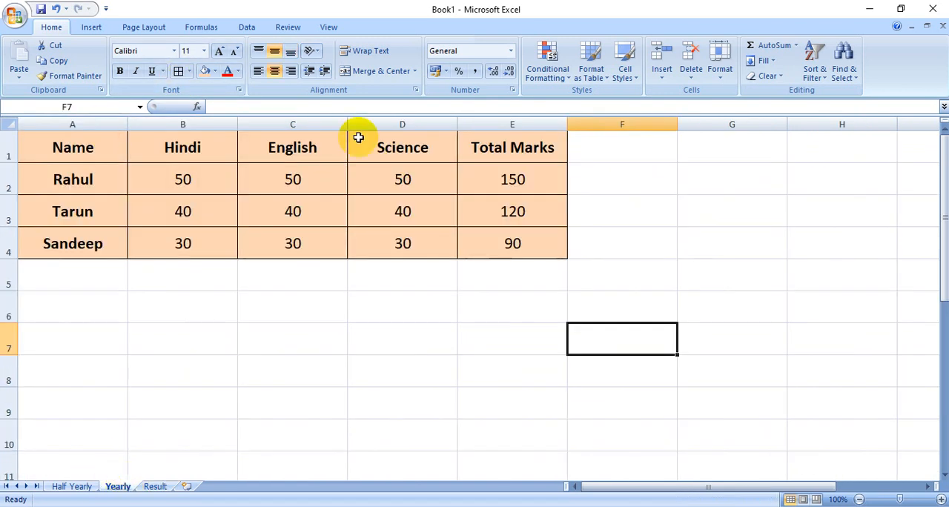
pyautogui.click(154, 486)
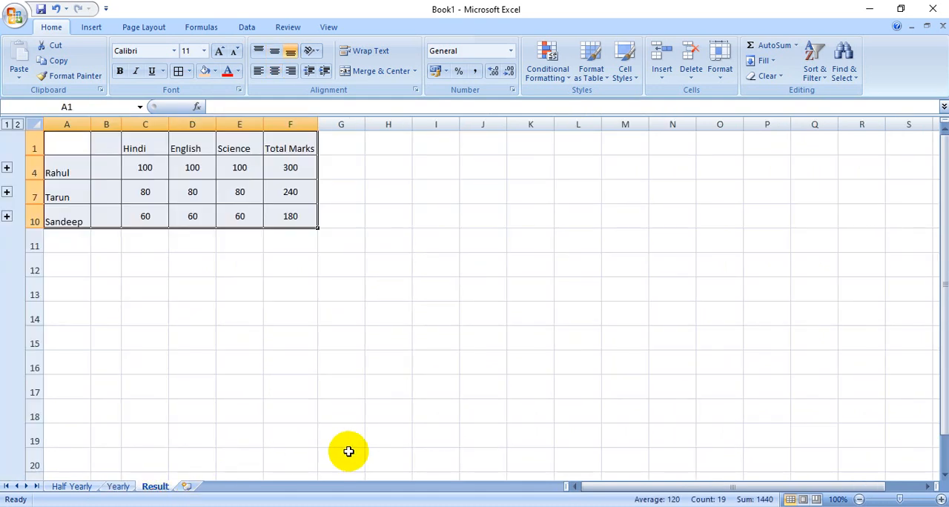